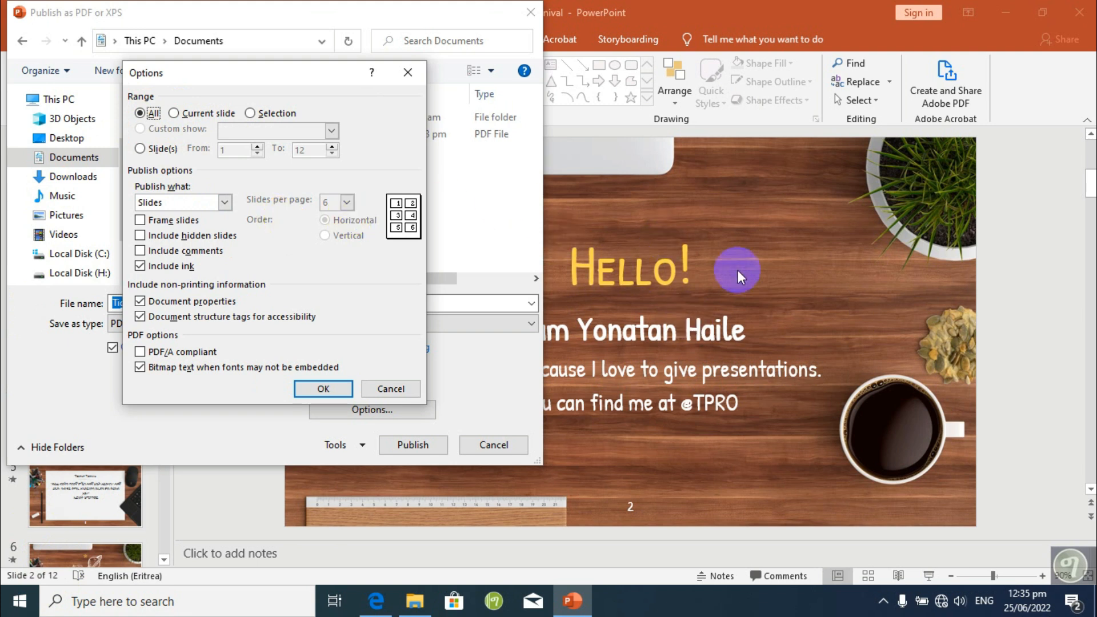
Try the Current slide and Selection publishing ranges, returning the range to All.
click(204, 114)
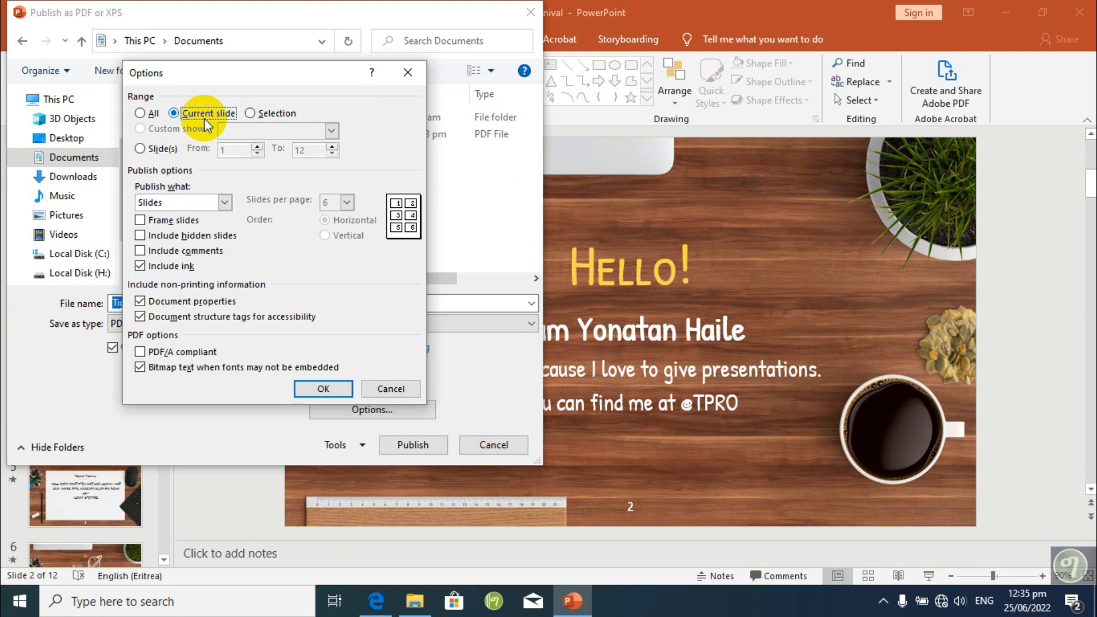
click(271, 114)
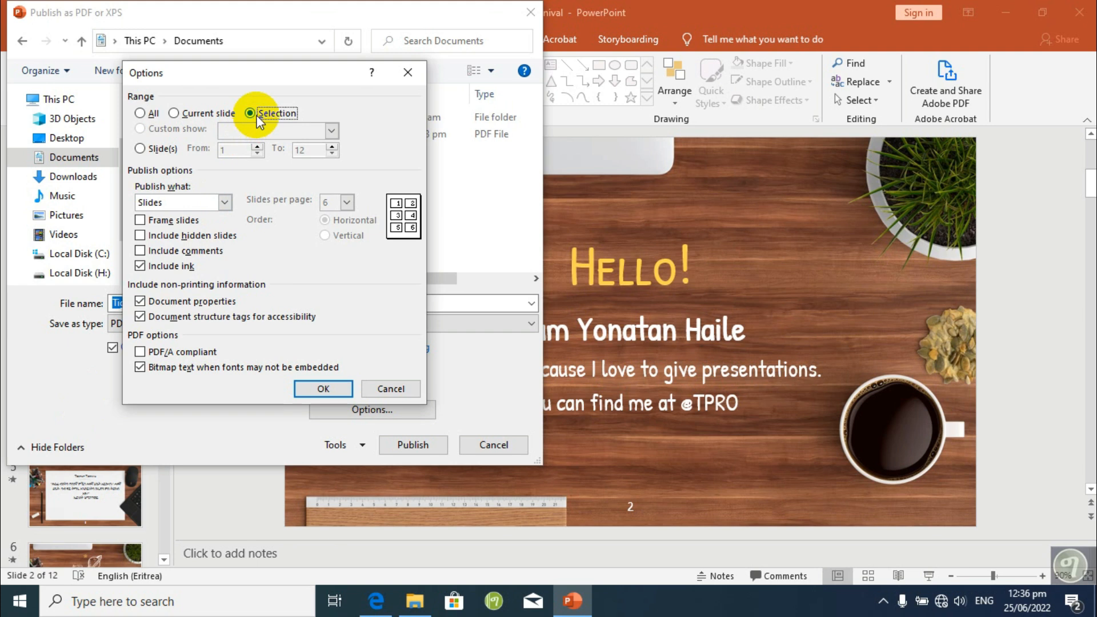
click(208, 113)
click(142, 115)
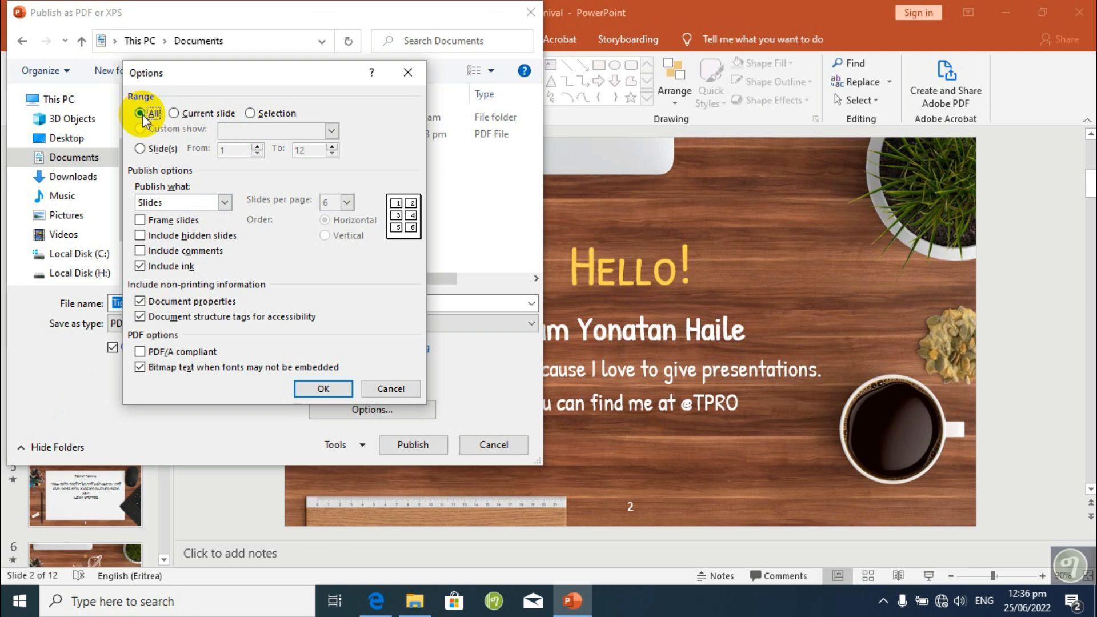
click(197, 115)
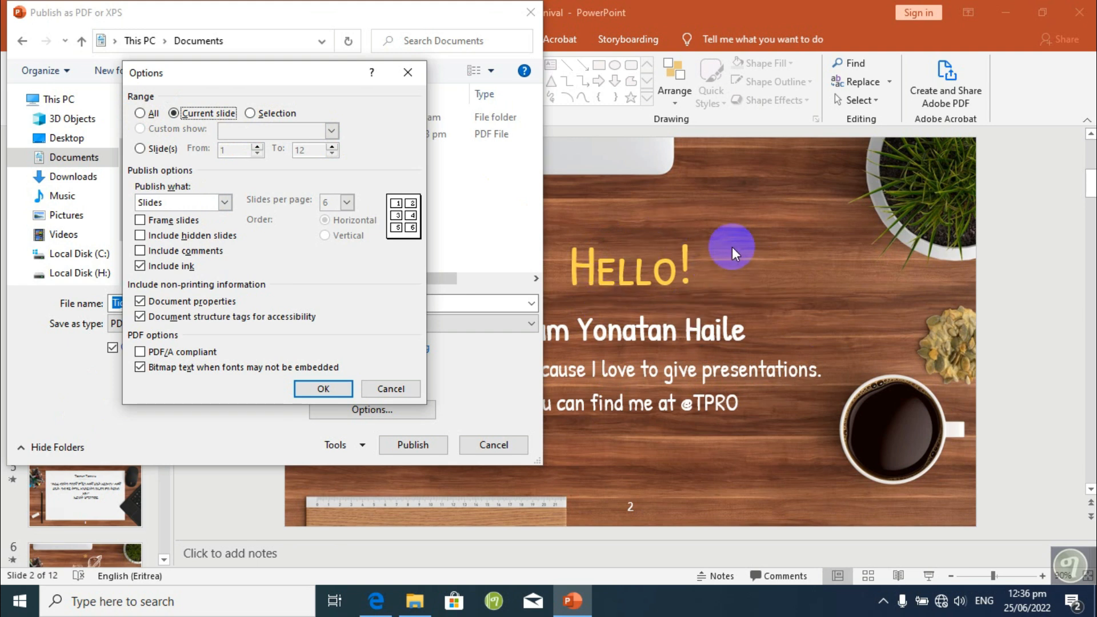
click(279, 113)
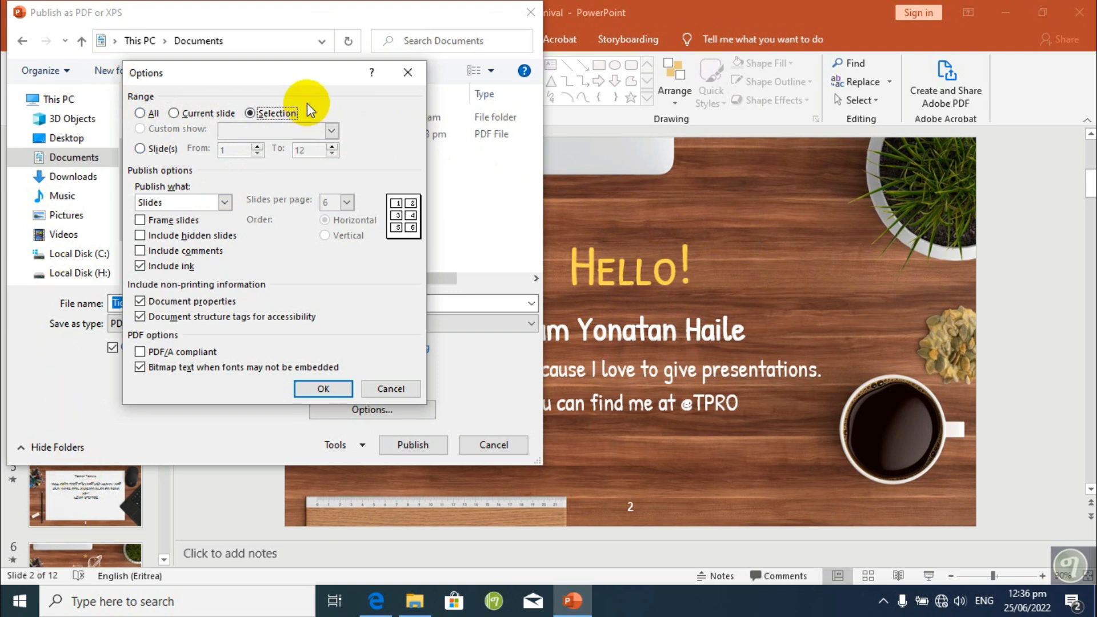
click(152, 114)
Try limiting the publishing range to slides 1 through 5, returning the range to All.
click(155, 149)
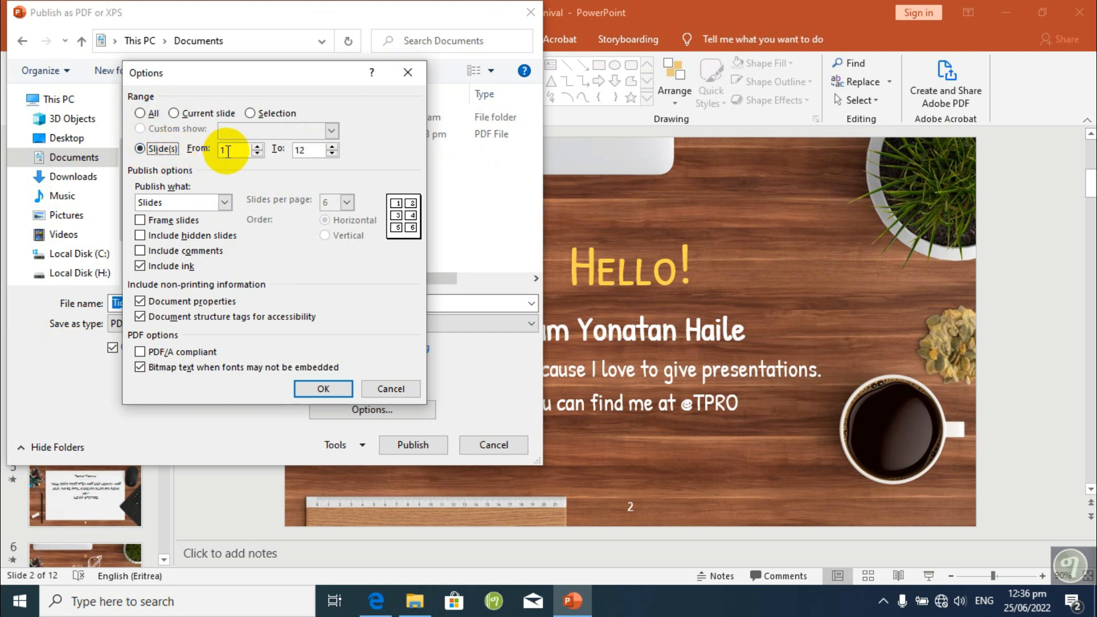
click(316, 152)
drag(316, 152, 297, 154)
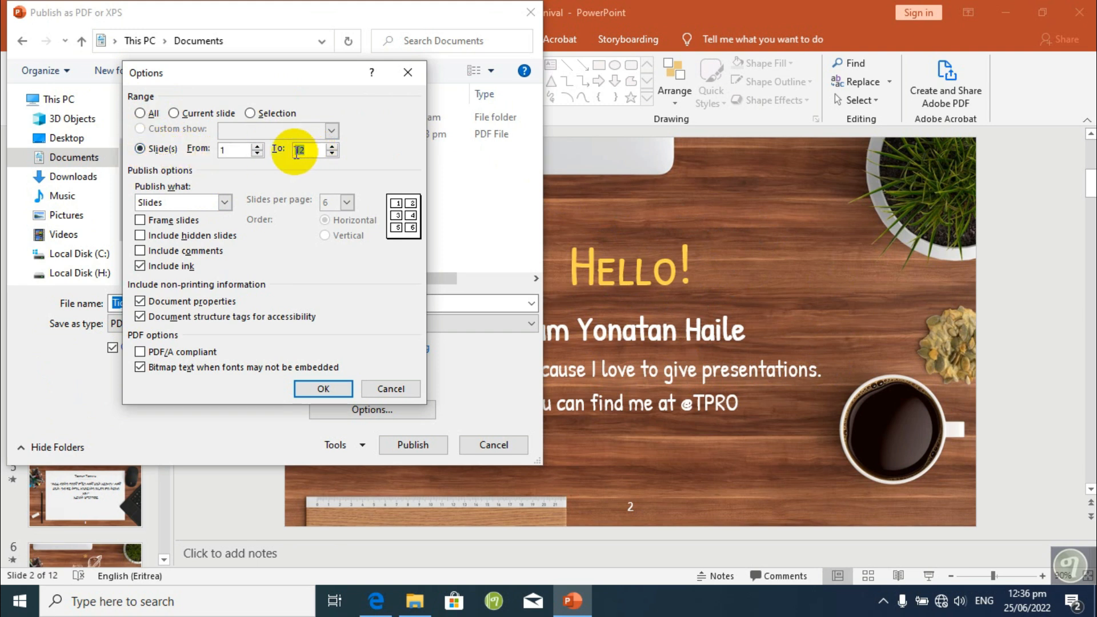
text(5)
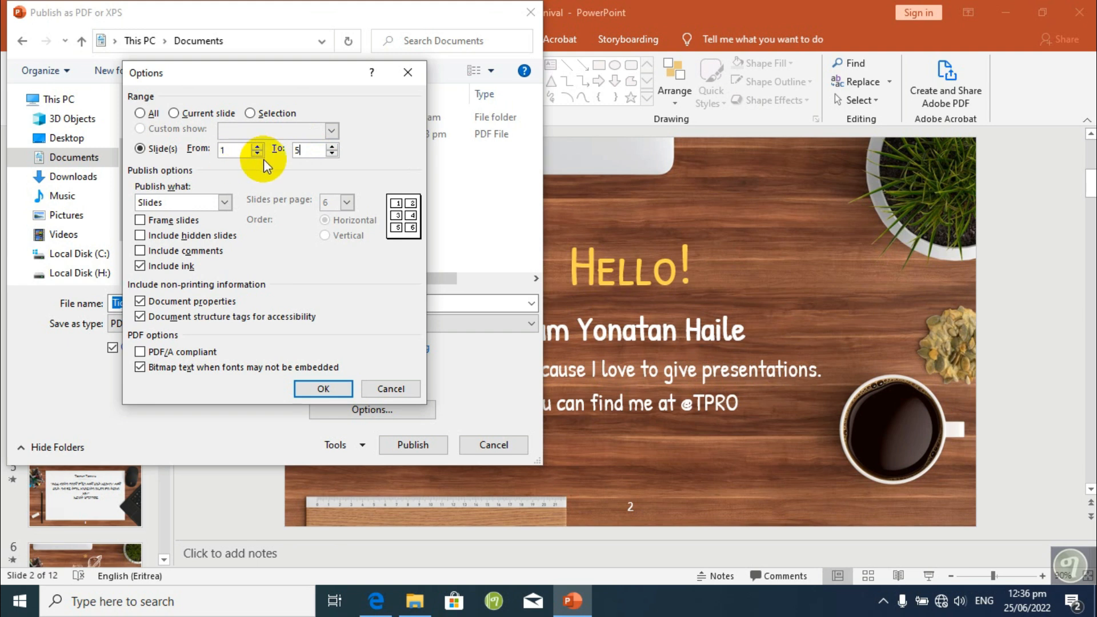
double_click(302, 151)
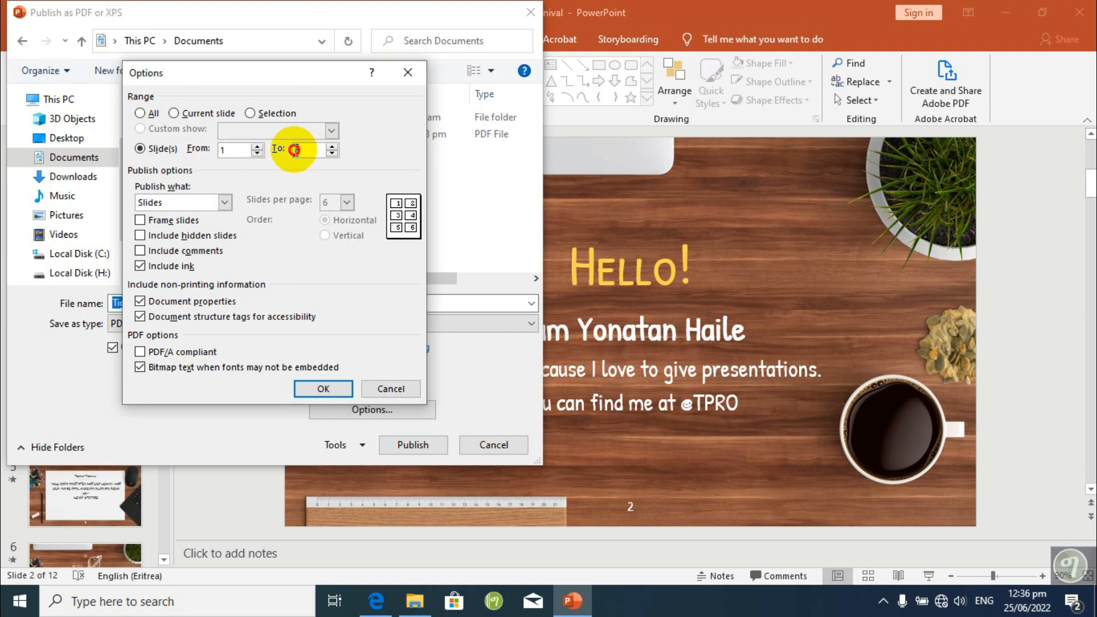
click(152, 114)
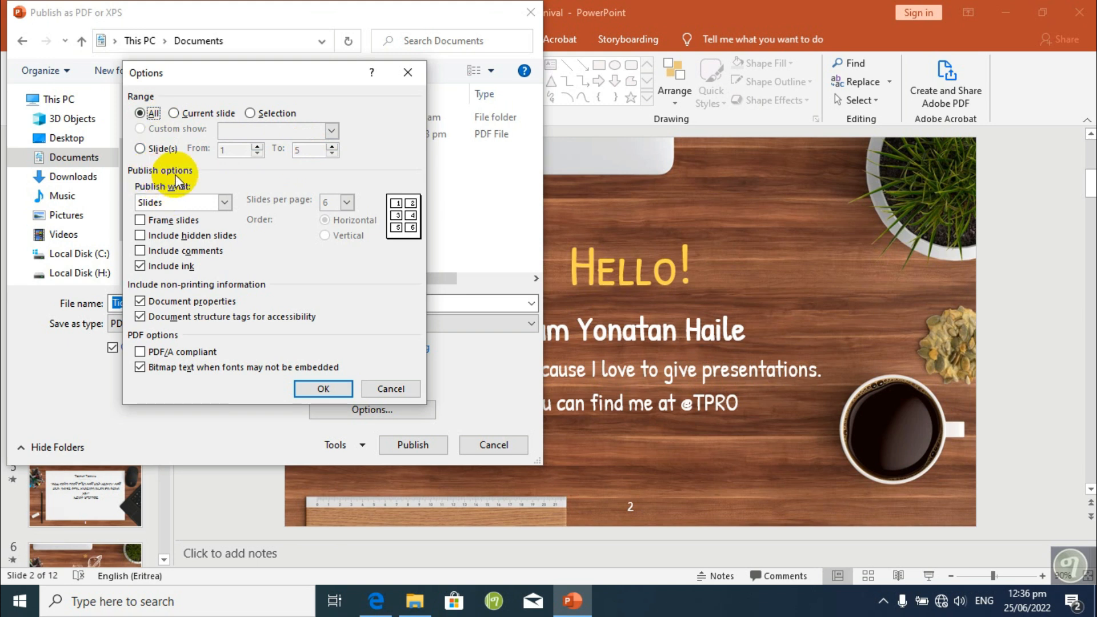
click(224, 203)
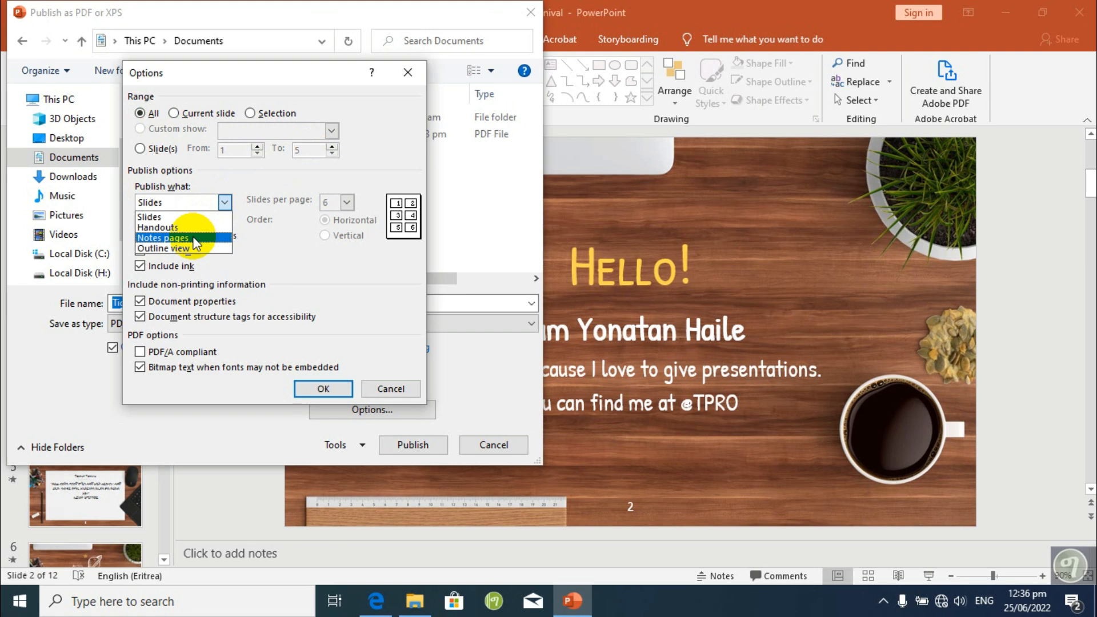
click(267, 248)
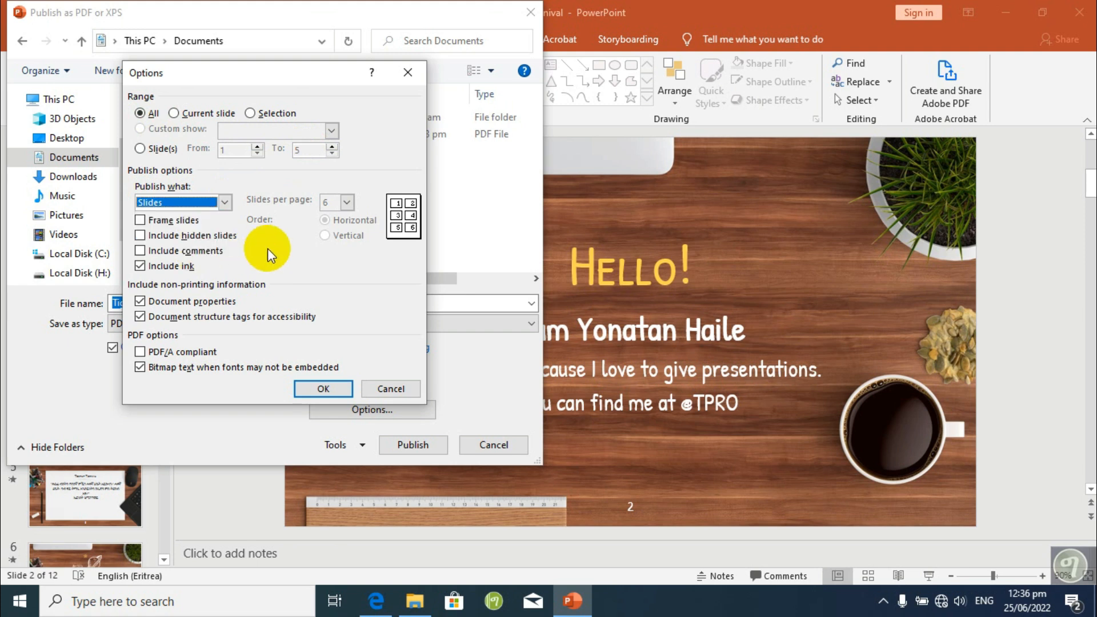
click(224, 204)
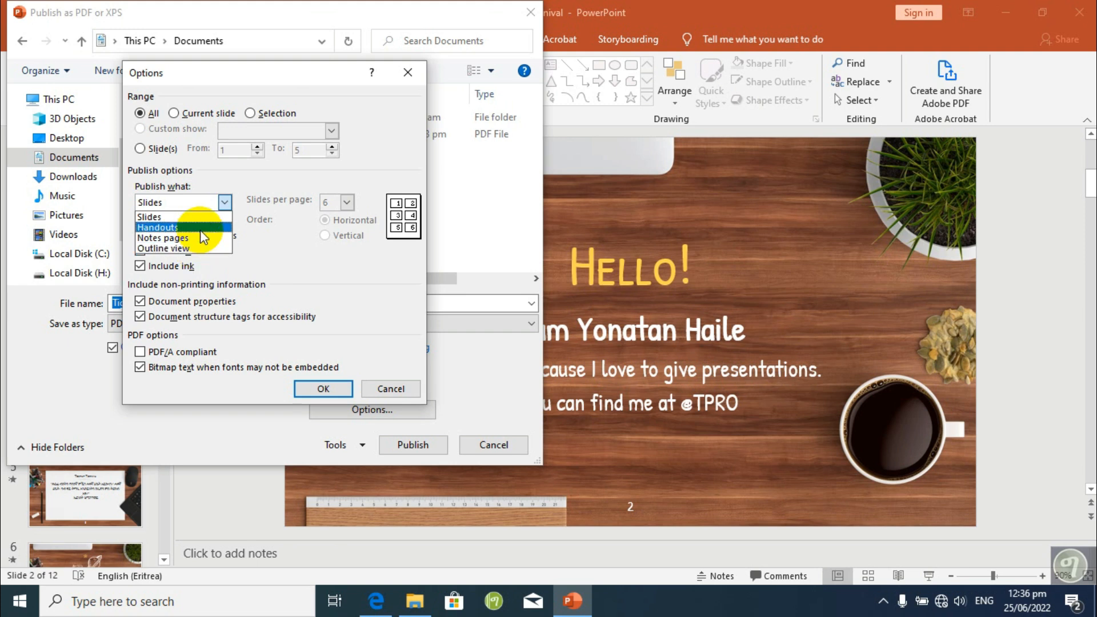
click(280, 228)
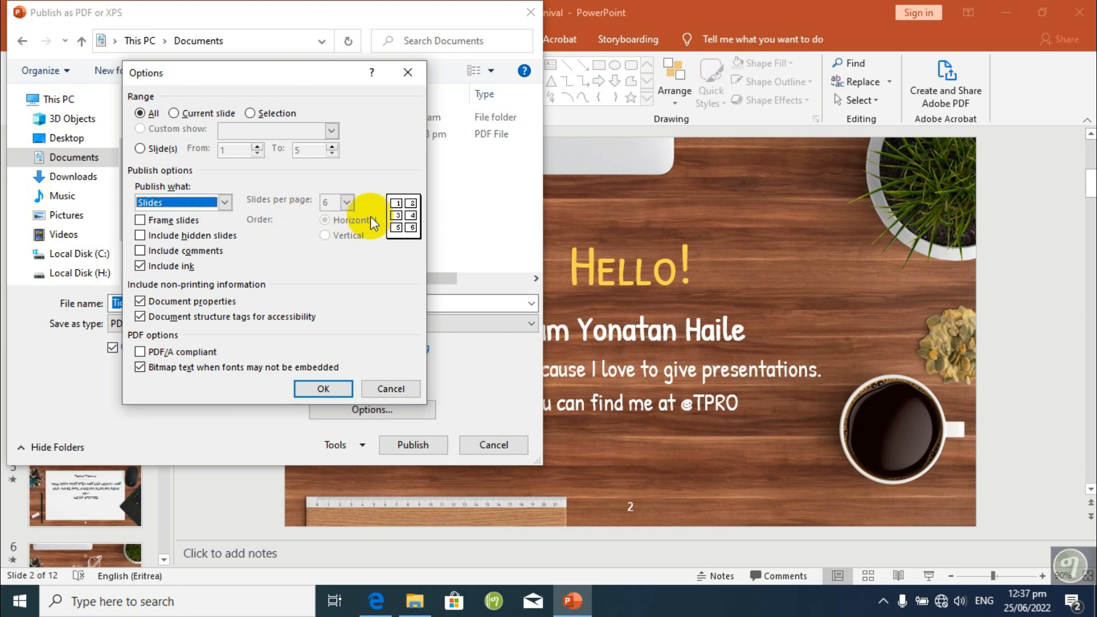
Set the PDF to publish handouts with 2 slides per page.
click(226, 203)
click(199, 226)
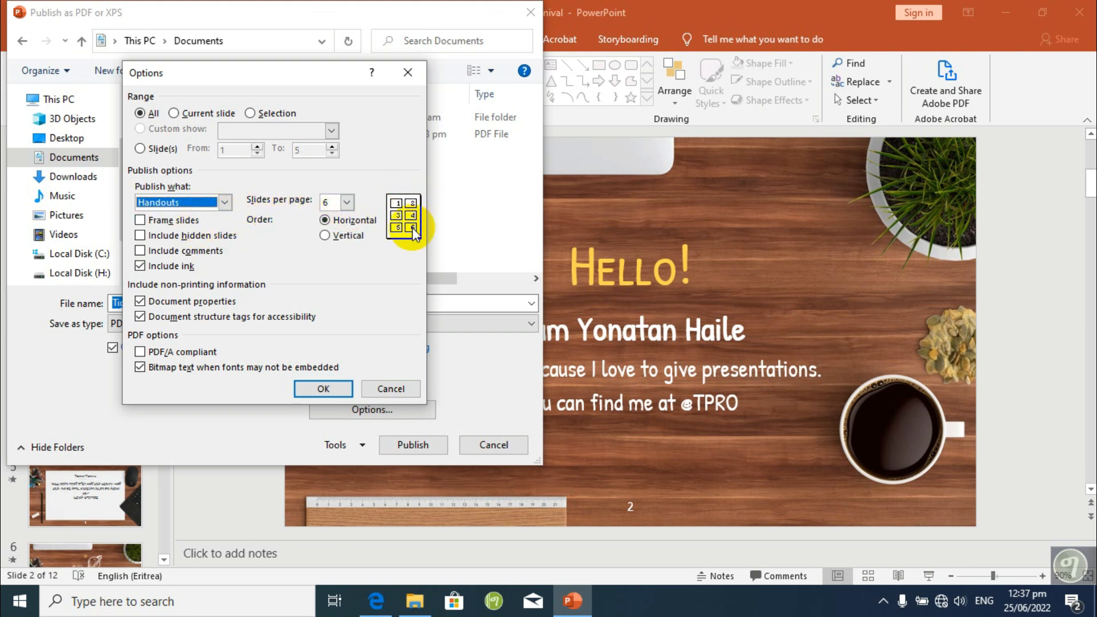
click(347, 203)
click(336, 227)
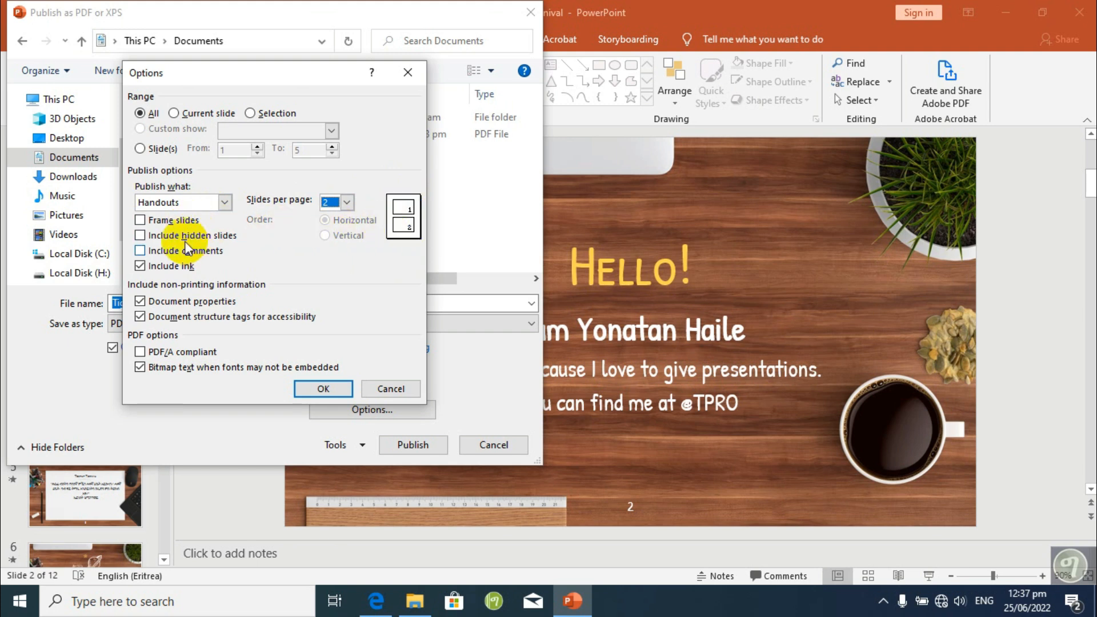
Try including hidden slides and comments in the PDF, switching each option back off.
click(231, 236)
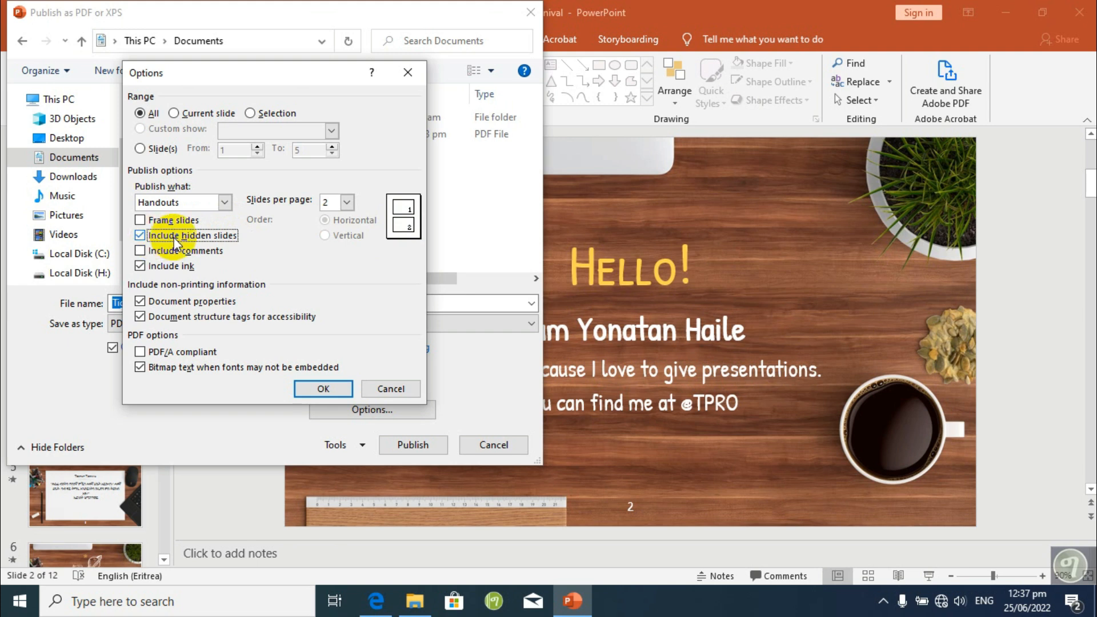
click(156, 238)
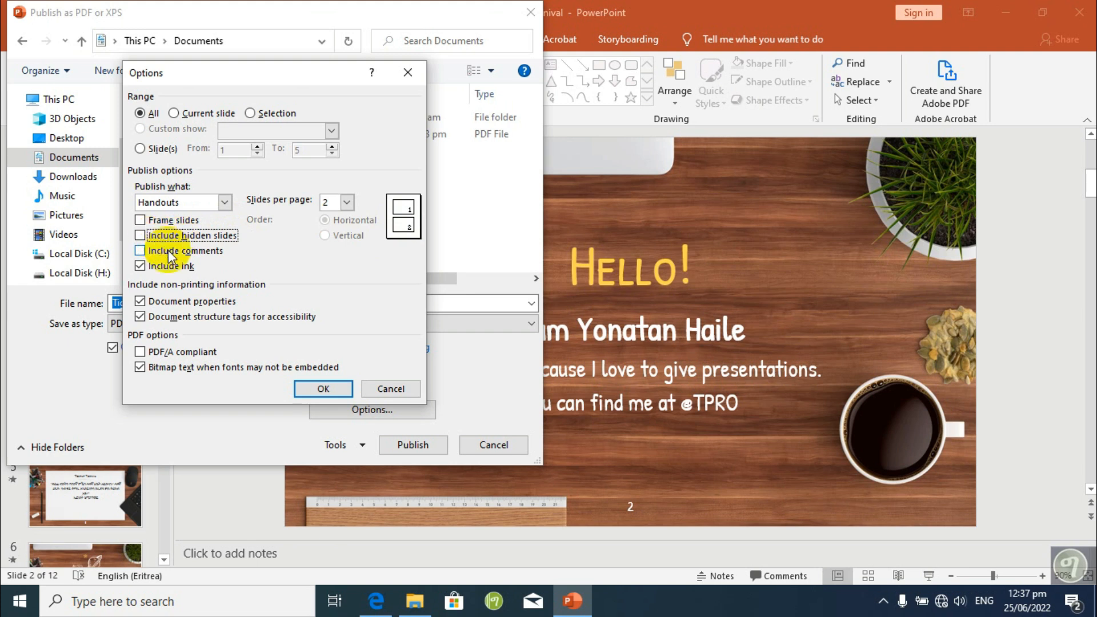
click(207, 253)
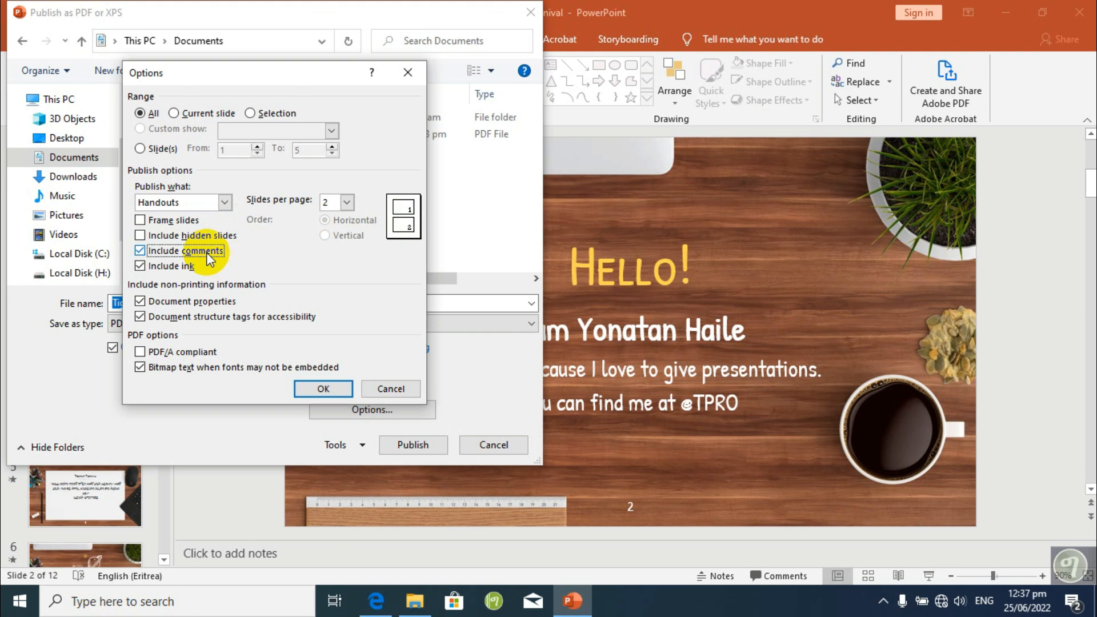
click(203, 253)
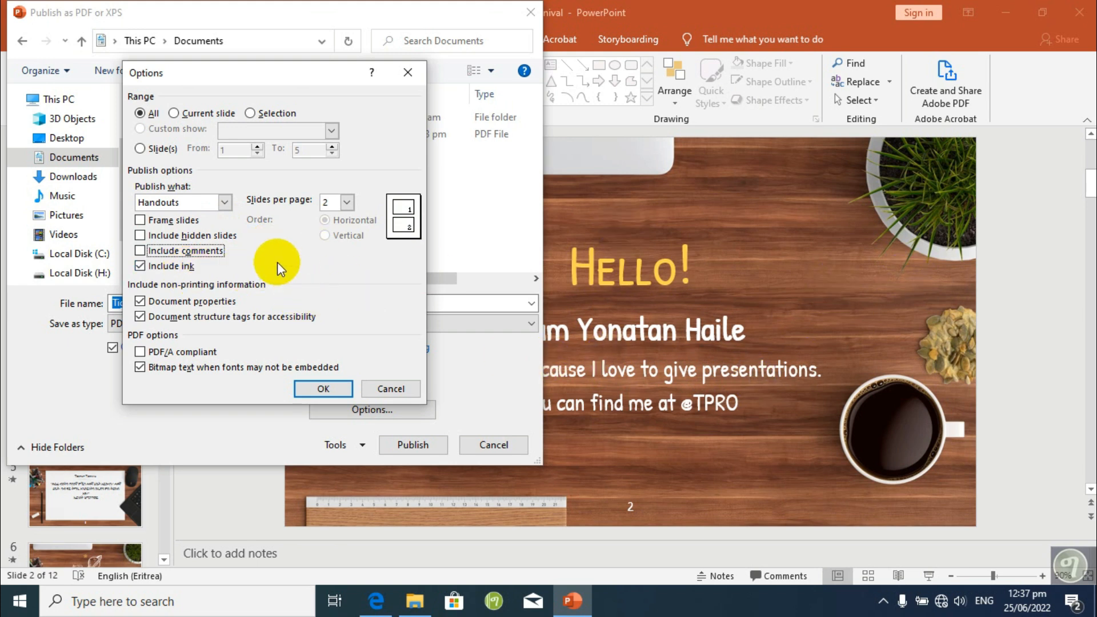
Exclude ink, accept the options and publish the PDF as Tigrinya Quotes 2 in the Documents folder.
click(185, 269)
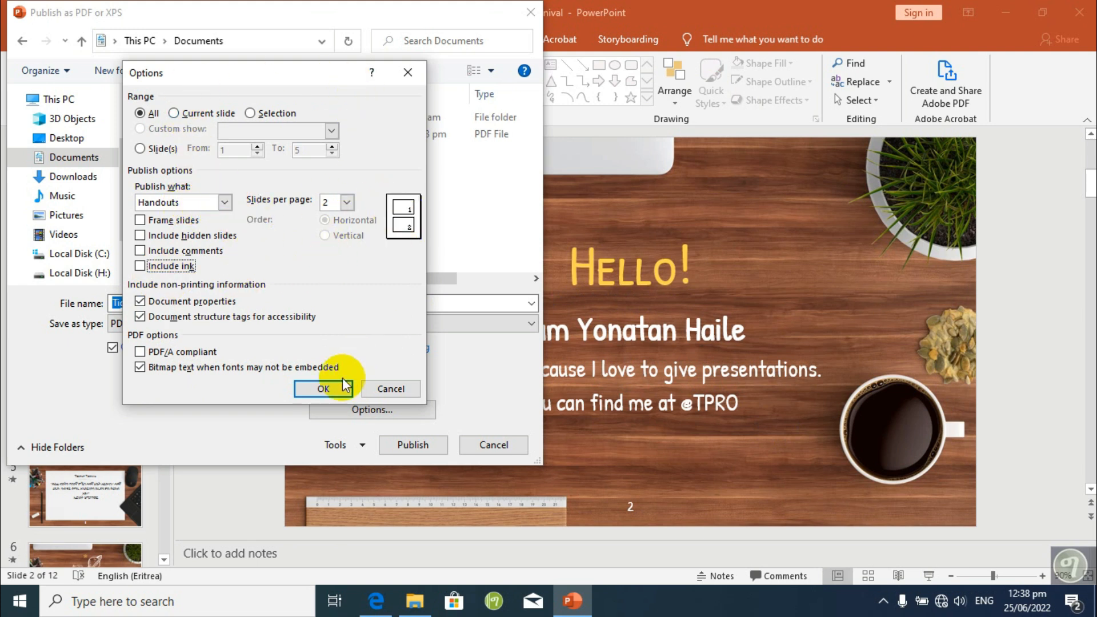
click(321, 386)
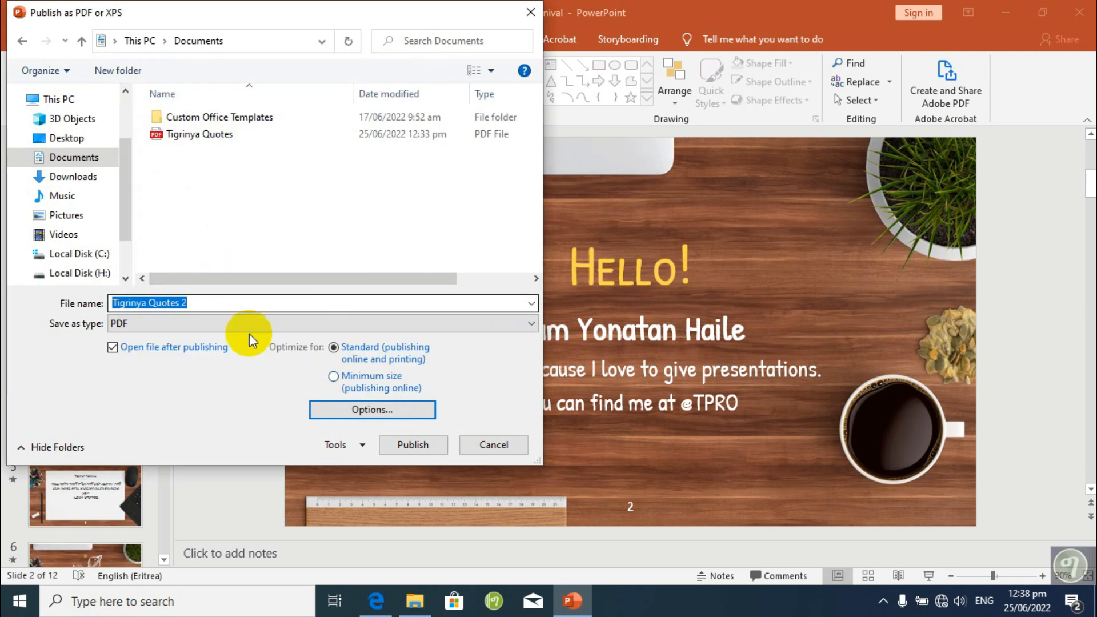
click(404, 443)
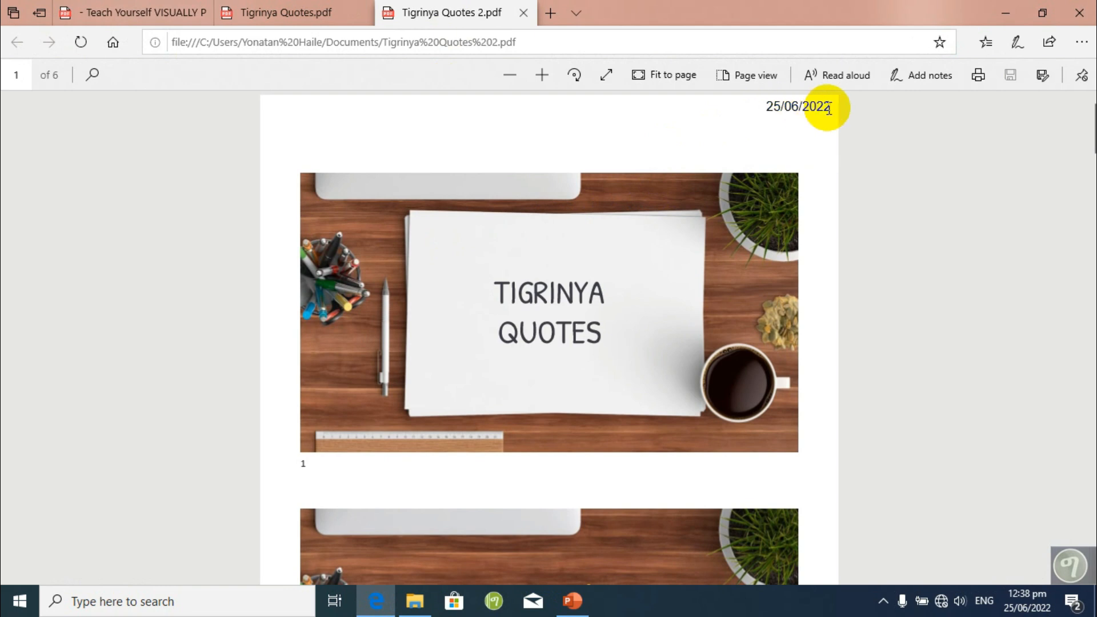
Examine the published handout PDF, checking the date, page numbers and slide arrangement across its pages.
click(506, 78)
click(507, 79)
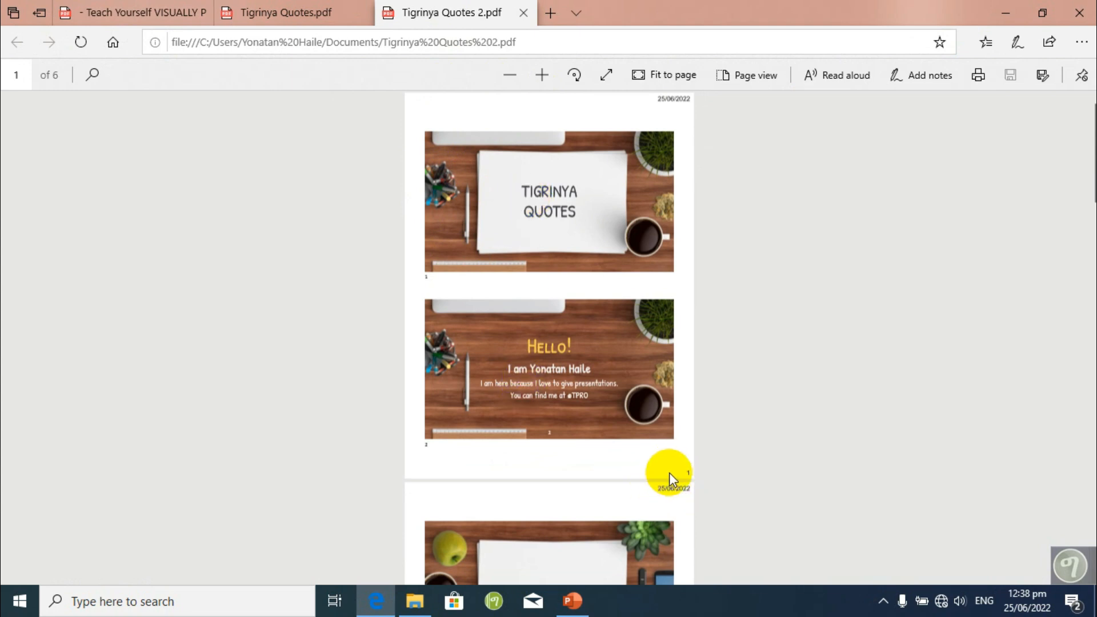
click(654, 143)
drag(654, 143, 695, 98)
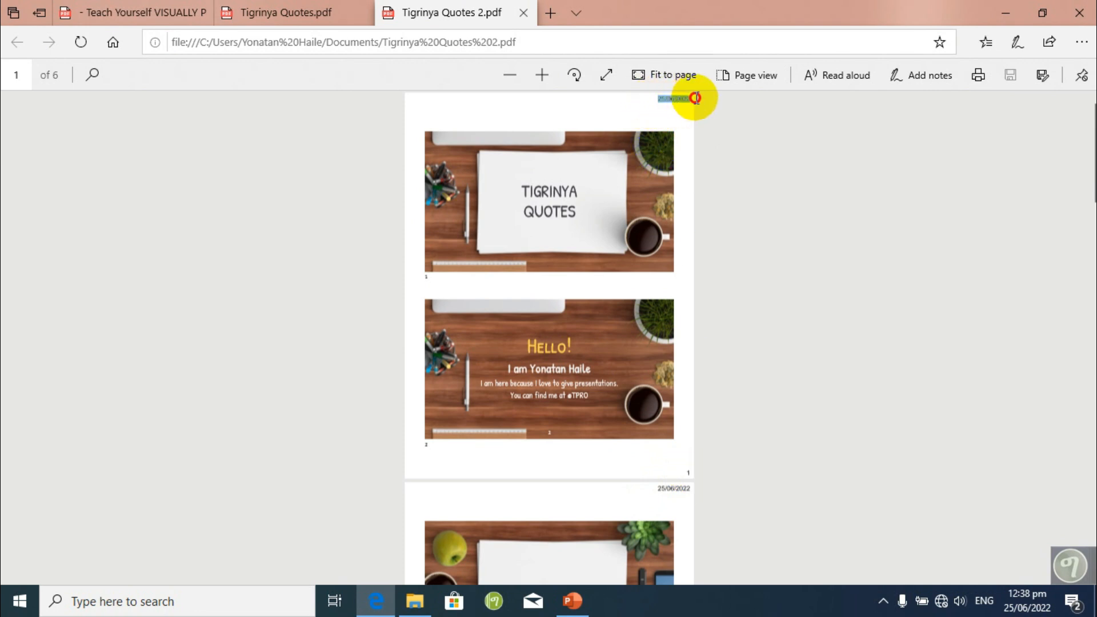
click(488, 219)
click(594, 157)
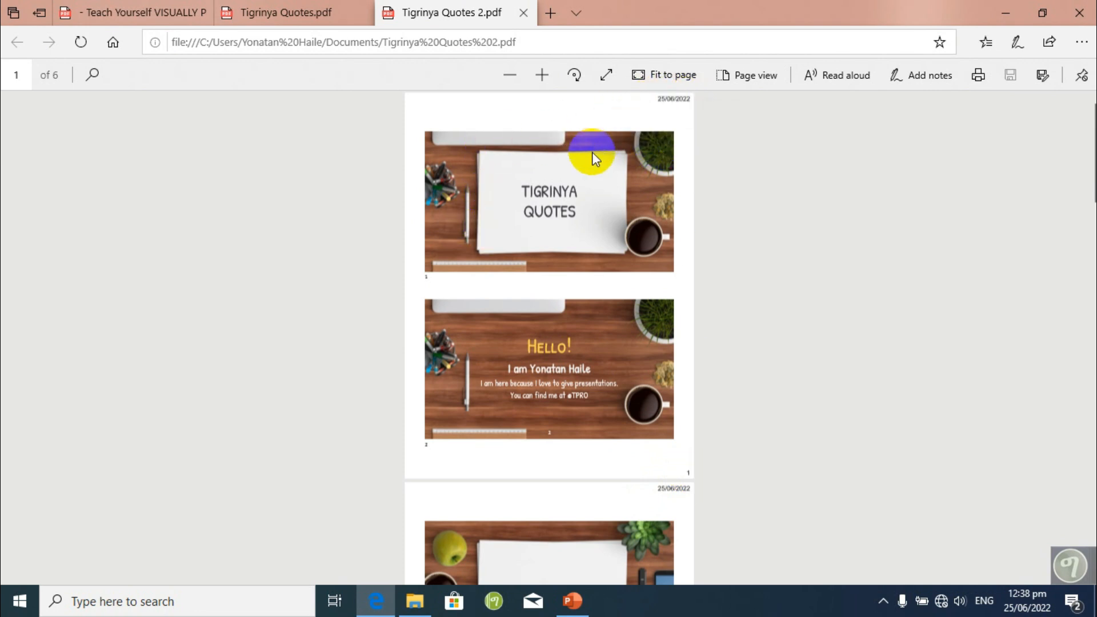
click(493, 344)
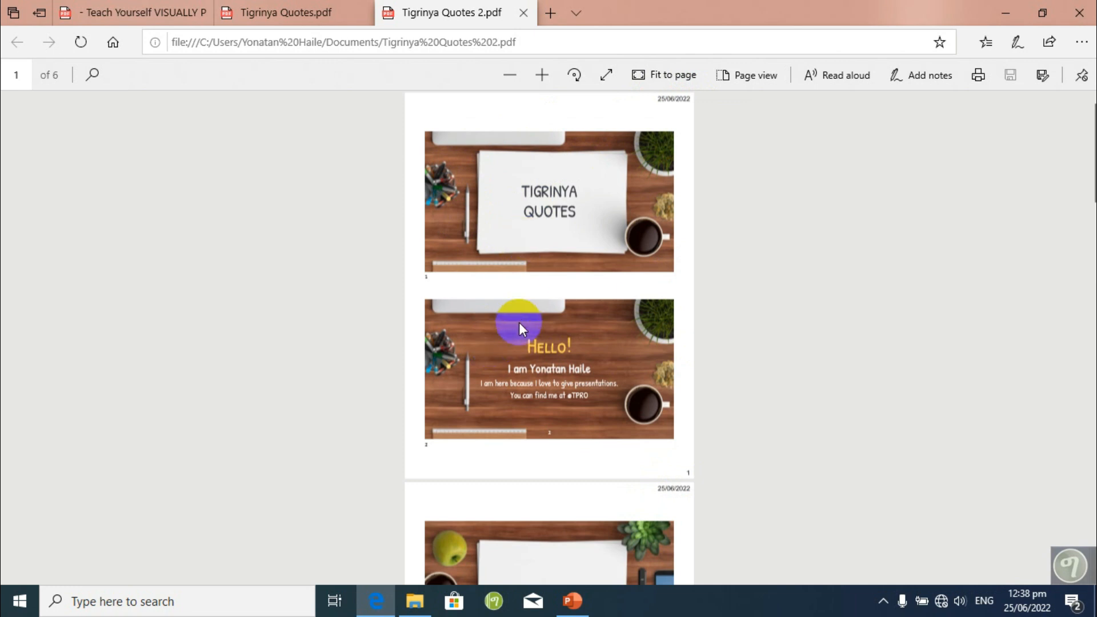
scroll(518, 320, down, 6)
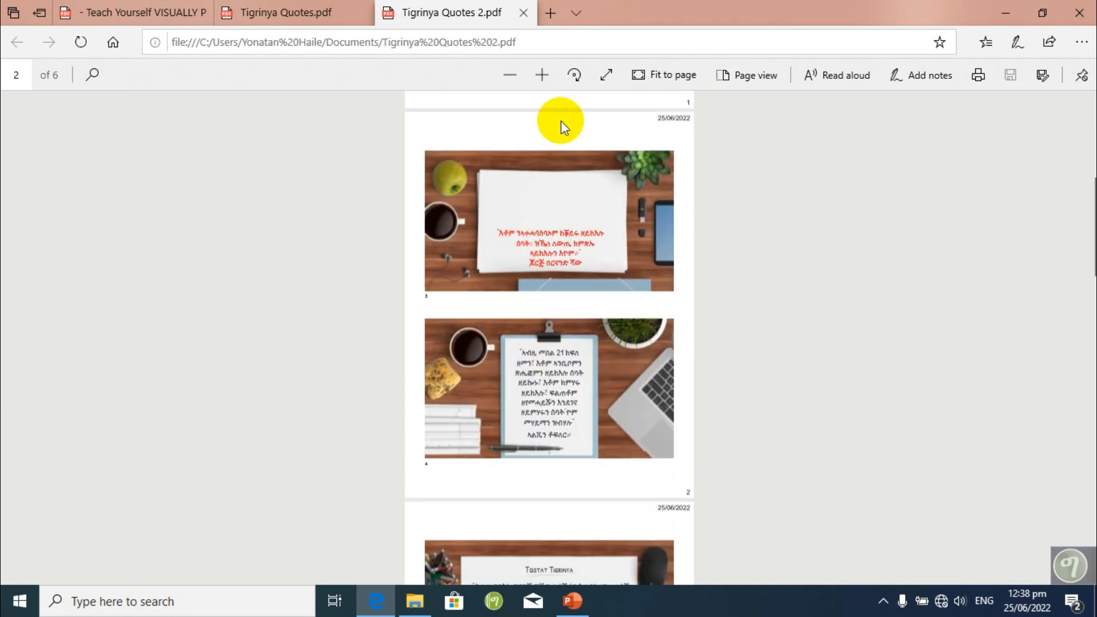
click(541, 75)
scroll(533, 266, up, 1)
scroll(533, 264, down, 9)
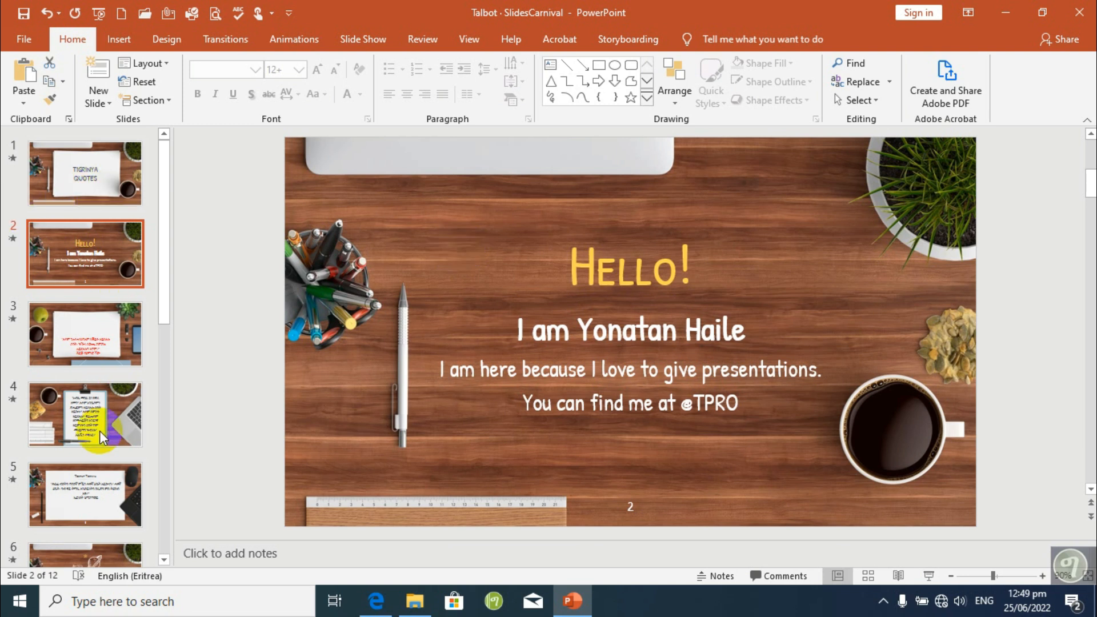
Switch to PowerPoint and set up a video export of the presentation at Standard (480p) quality.
click(23, 41)
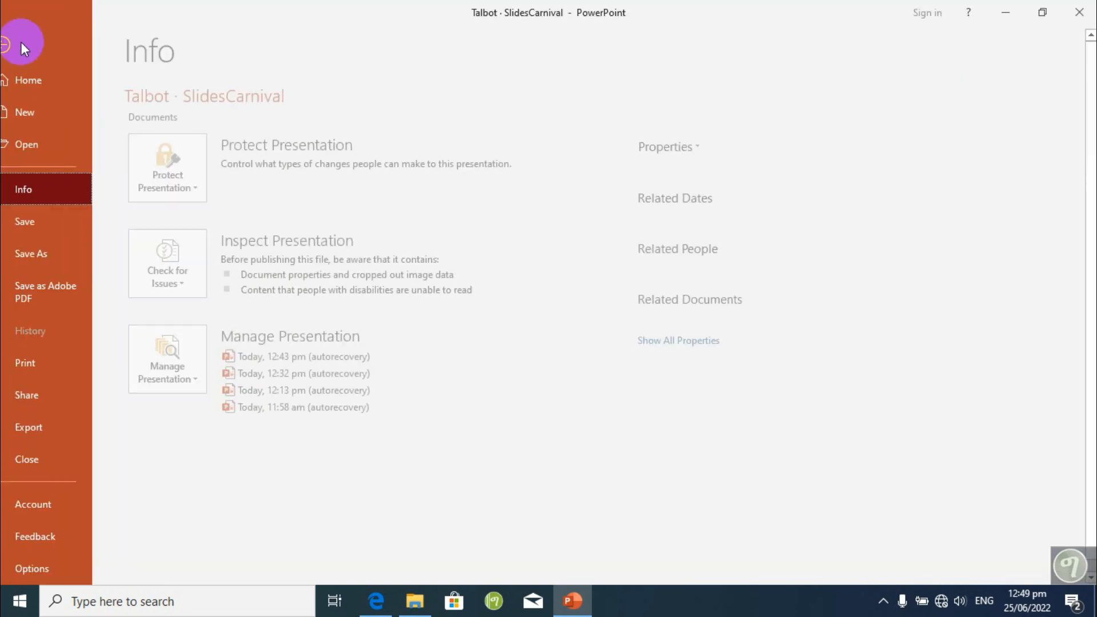
click(49, 427)
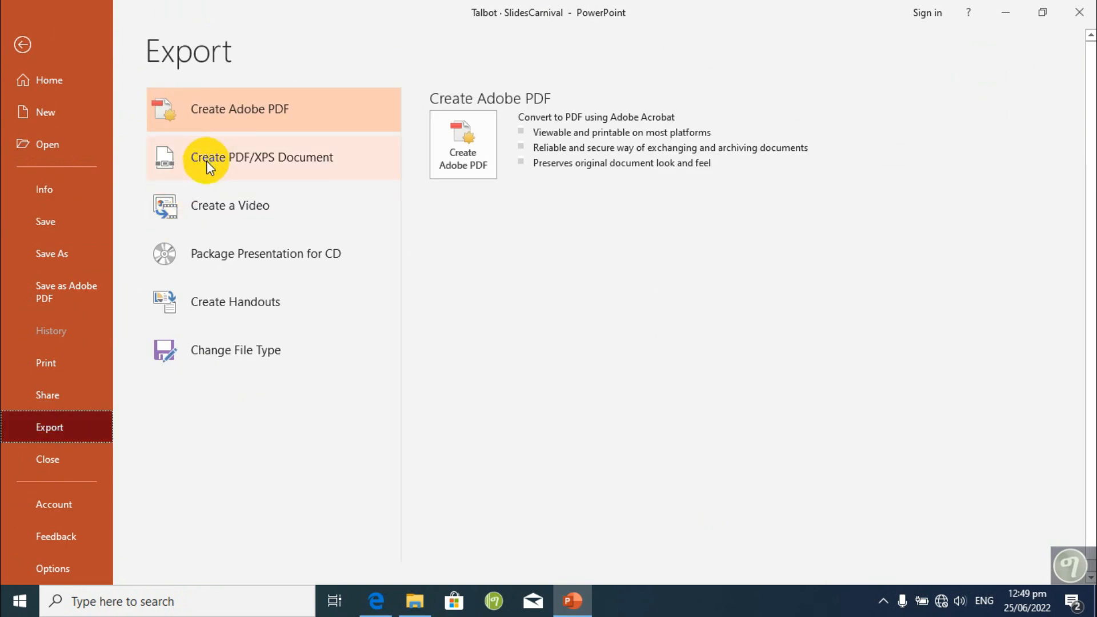
click(241, 215)
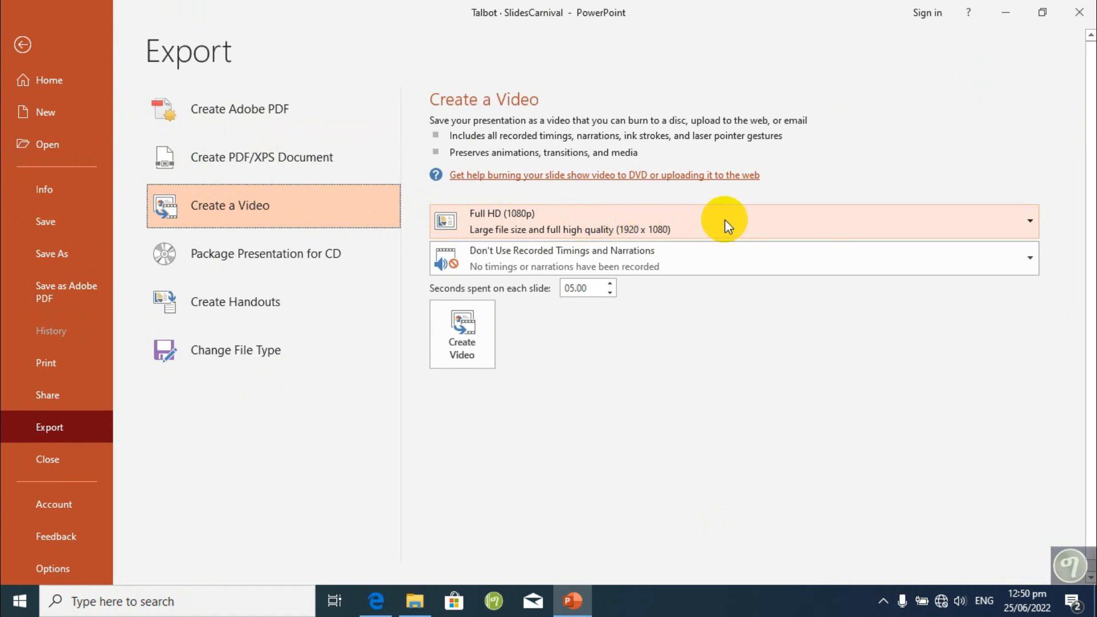
click(684, 215)
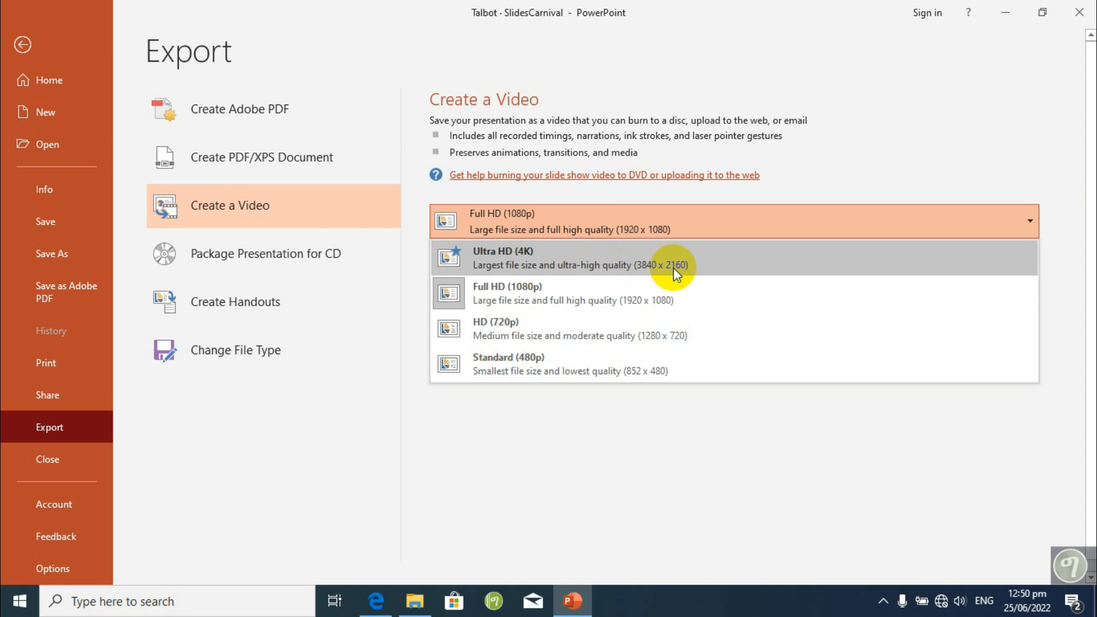
click(529, 368)
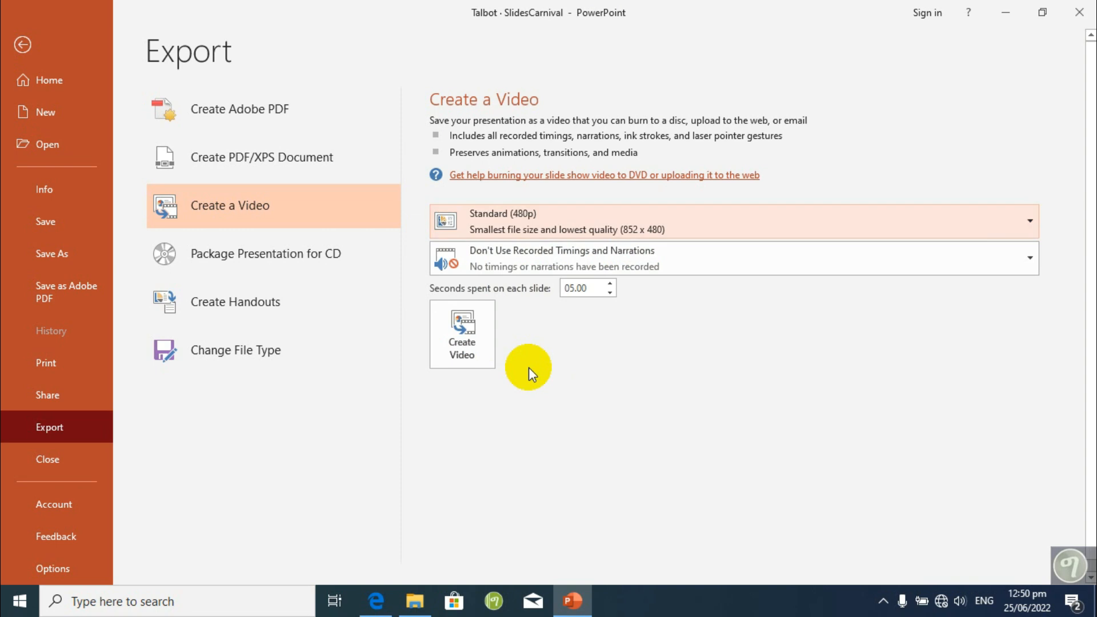
Set the video to not use recorded timings and narrations, with 05.00 seconds spent on each slide.
click(488, 265)
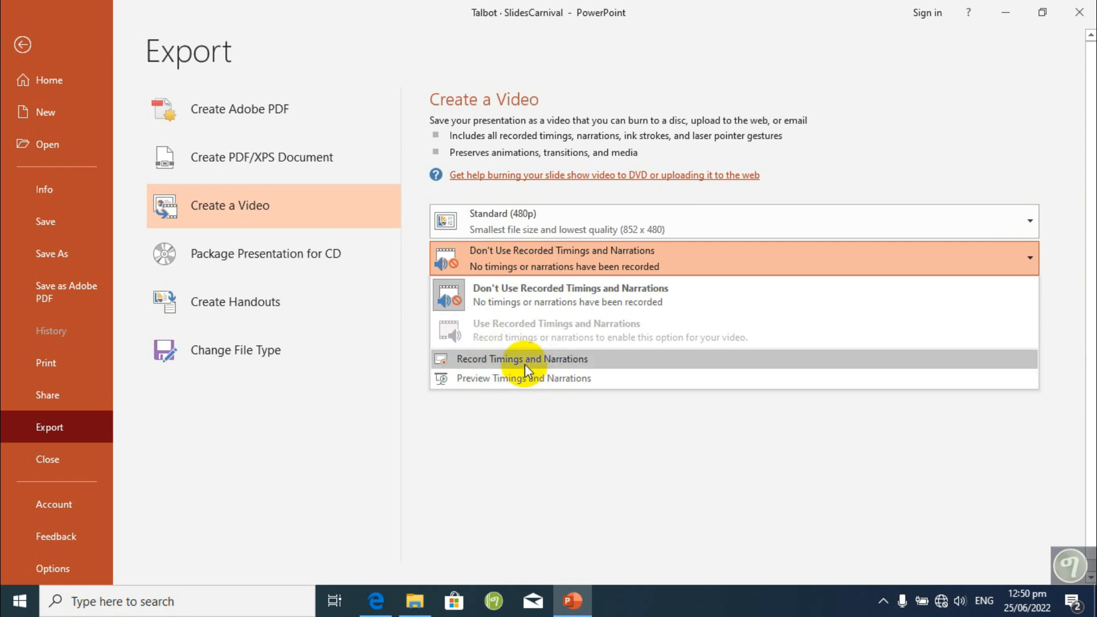
click(516, 309)
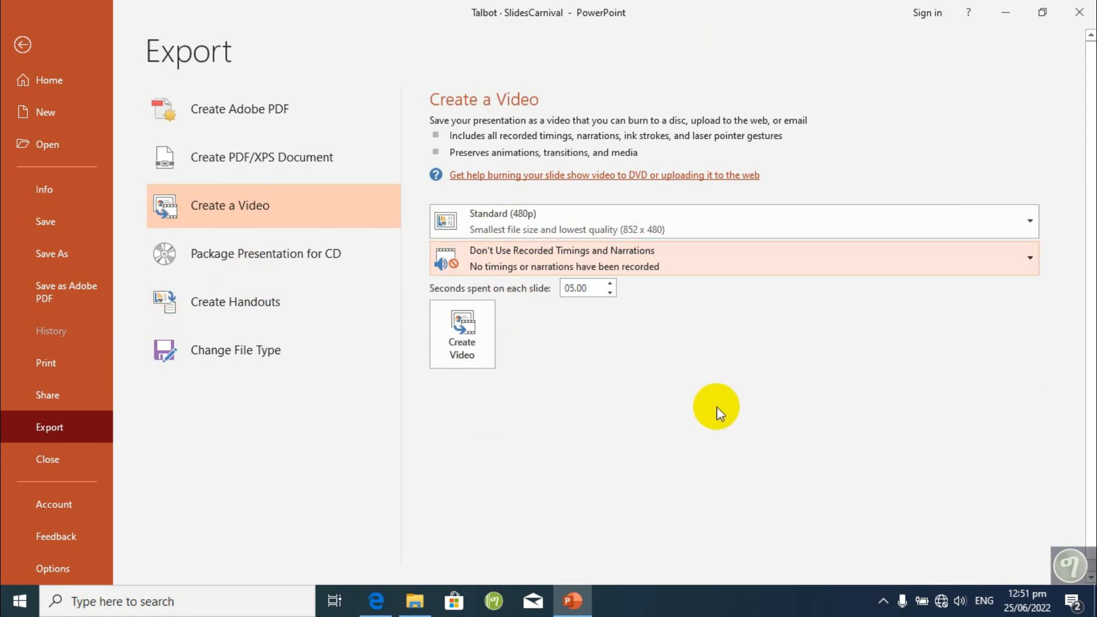
double_click(574, 288)
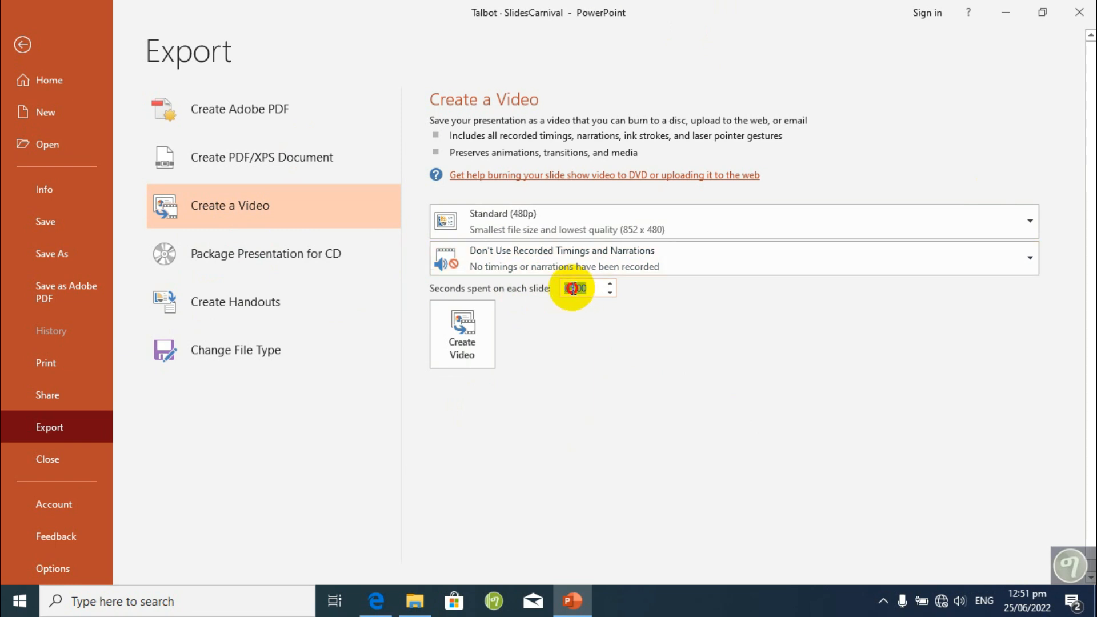
click(610, 293)
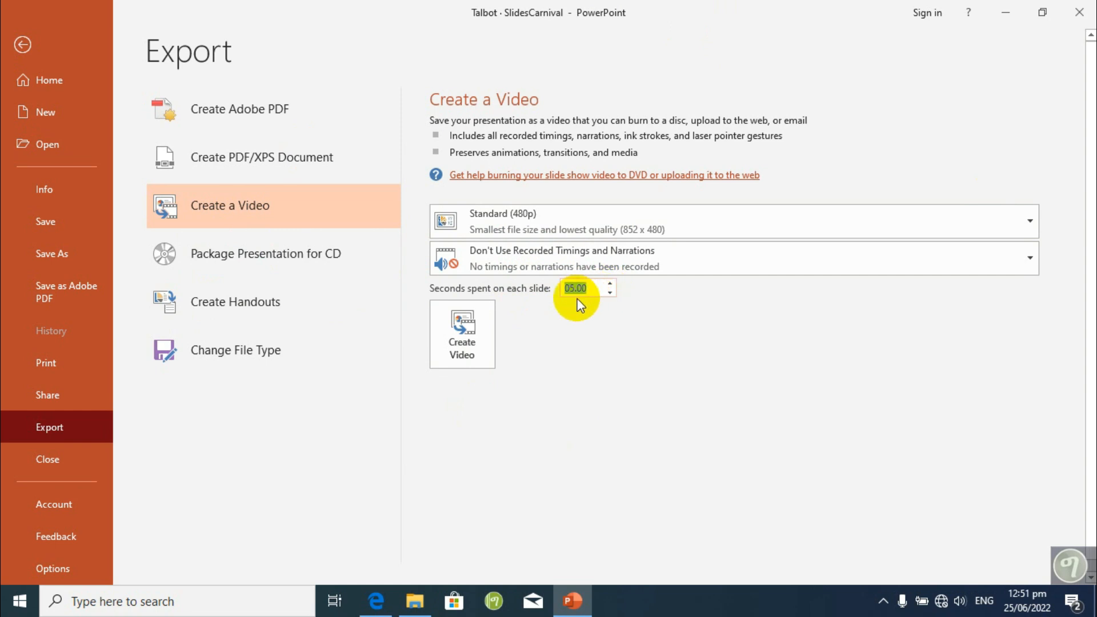
Create the video and save it in the Videos folder as Tigrinya Quotes in MPEG-4 Video format.
click(473, 331)
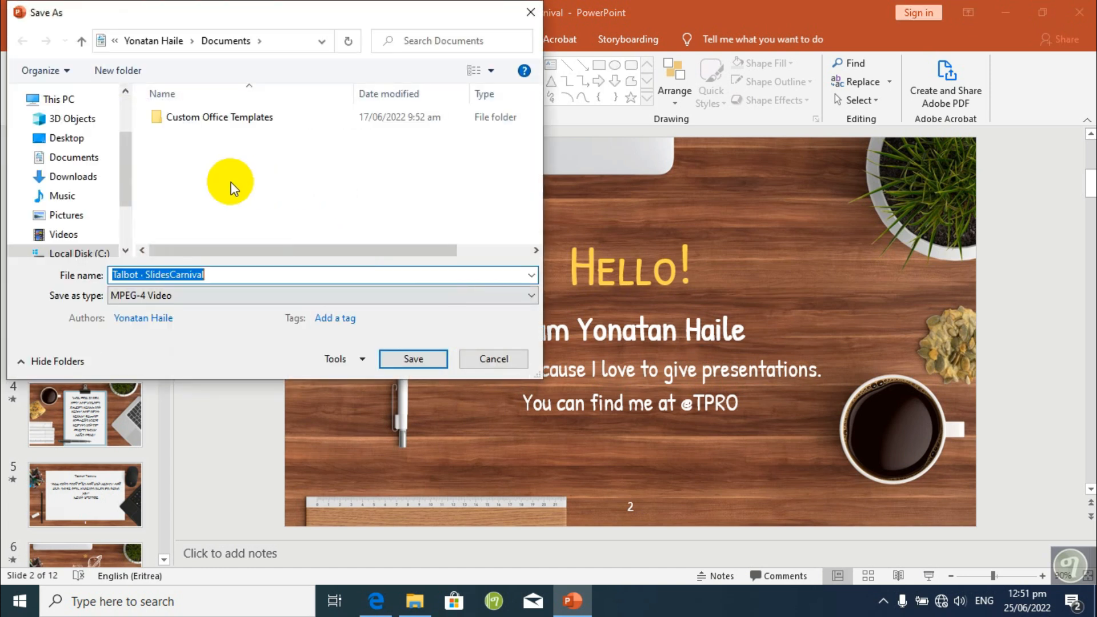
click(63, 234)
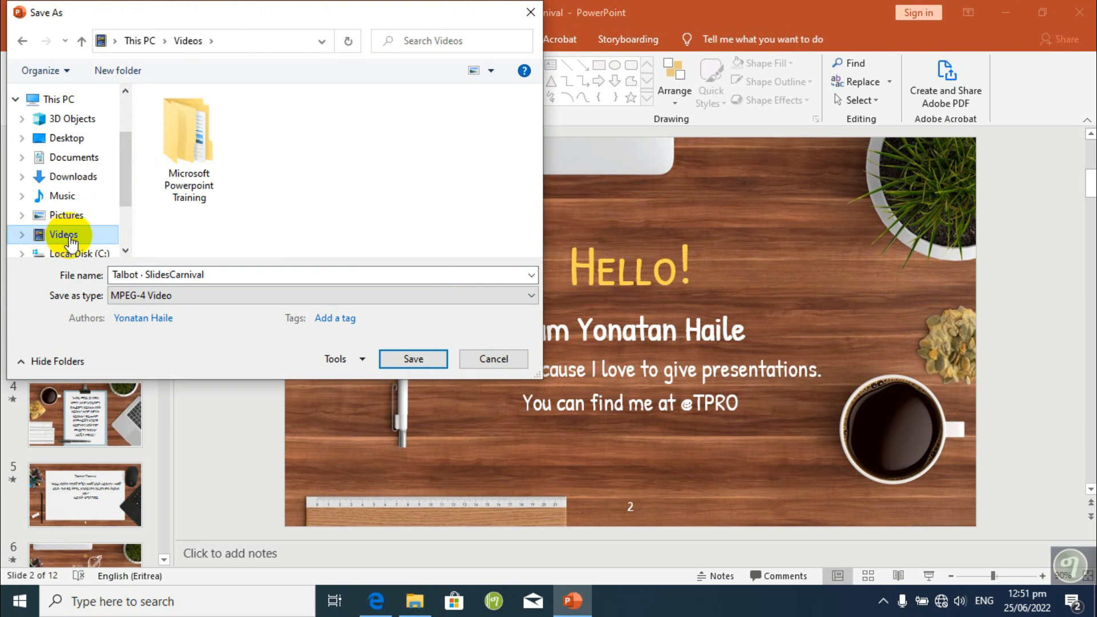
click(237, 276)
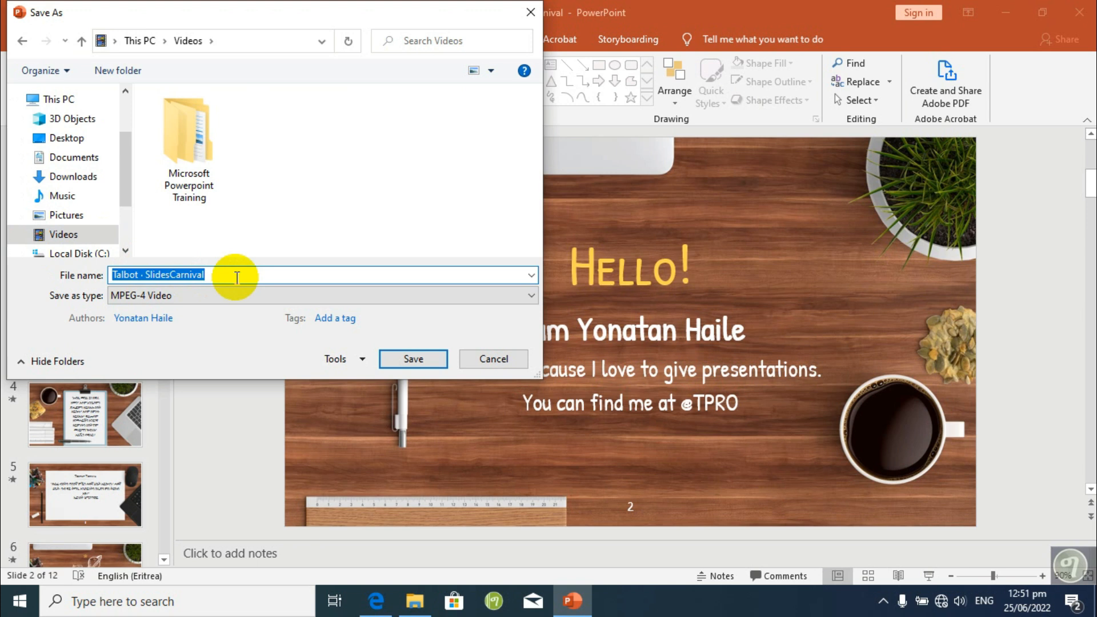
text(Tigrinya Quotes)
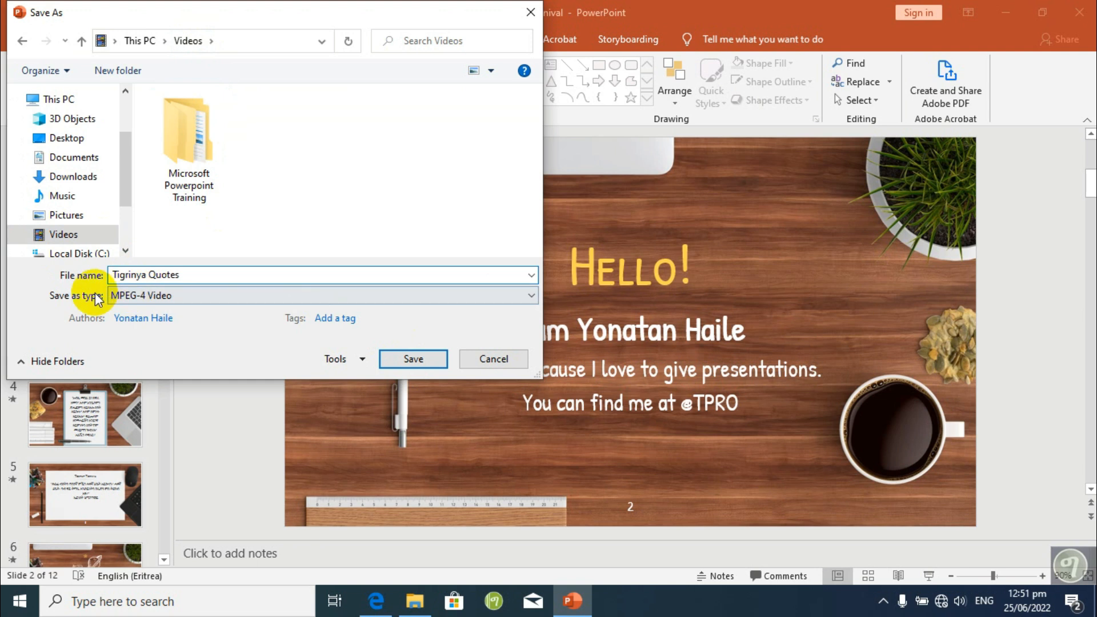
click(152, 299)
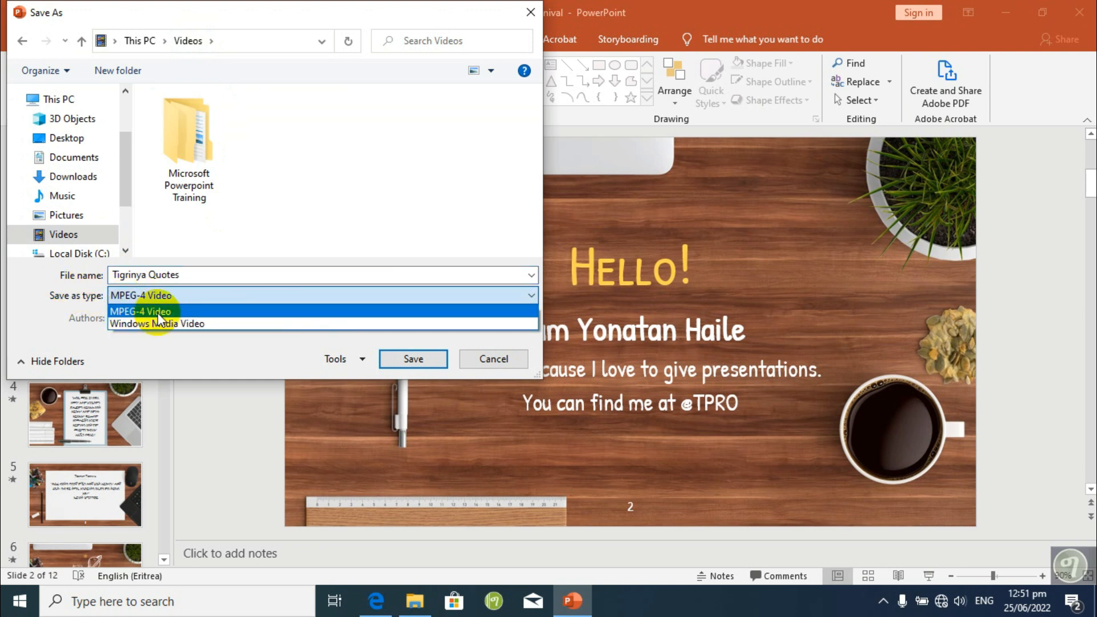
click(213, 311)
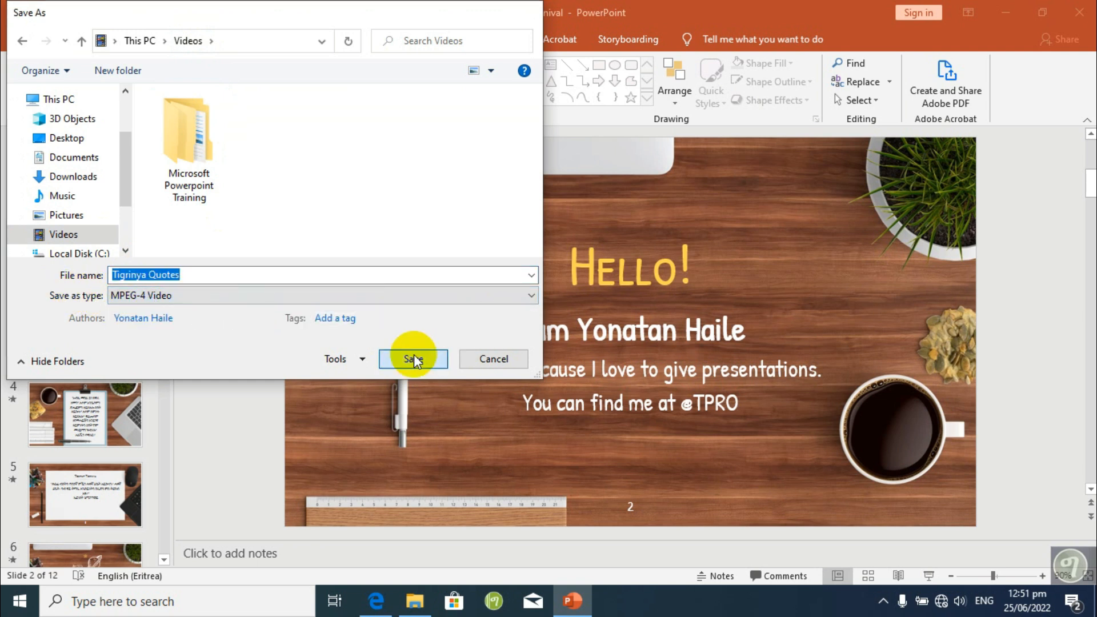
click(414, 355)
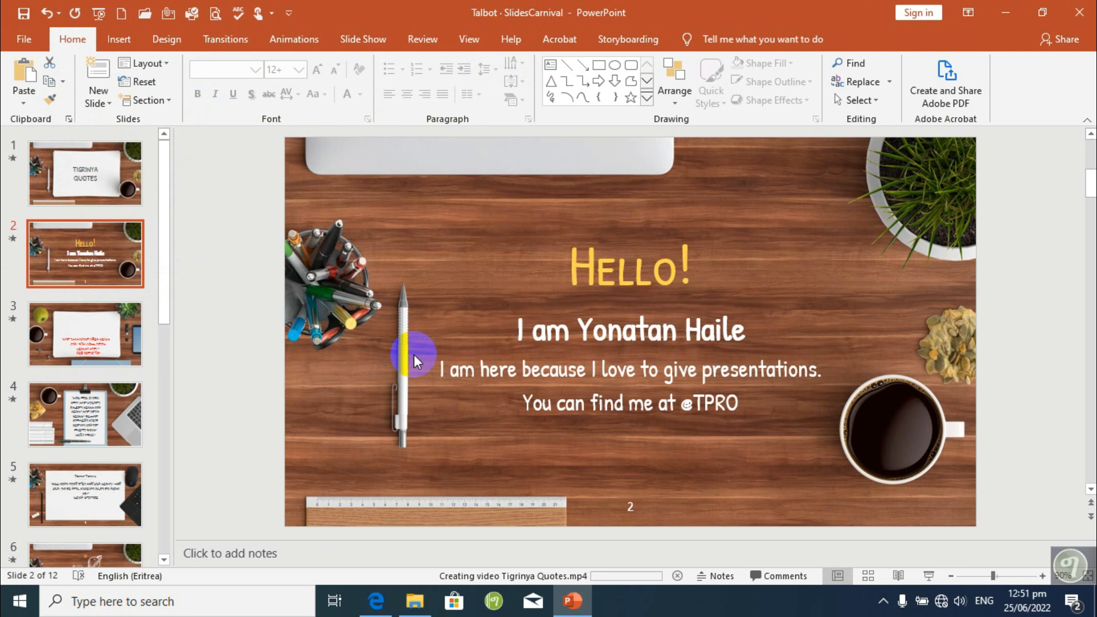